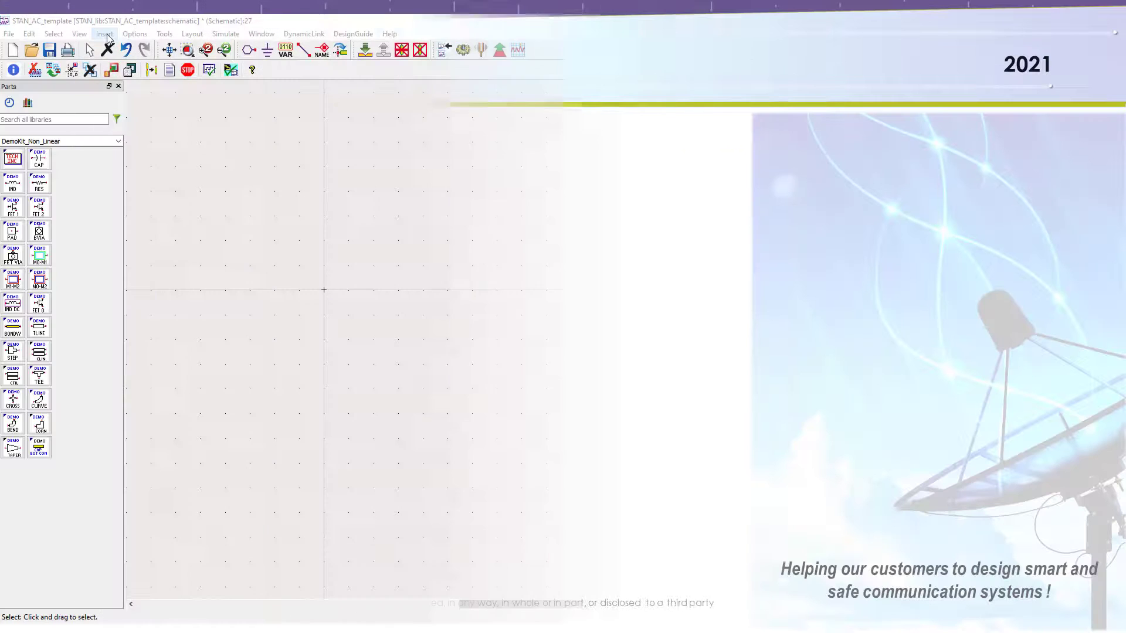
Place the STAN_AC template, with its terminations, I_AC probe and AC sweep, on the schematic
left_click(105, 33)
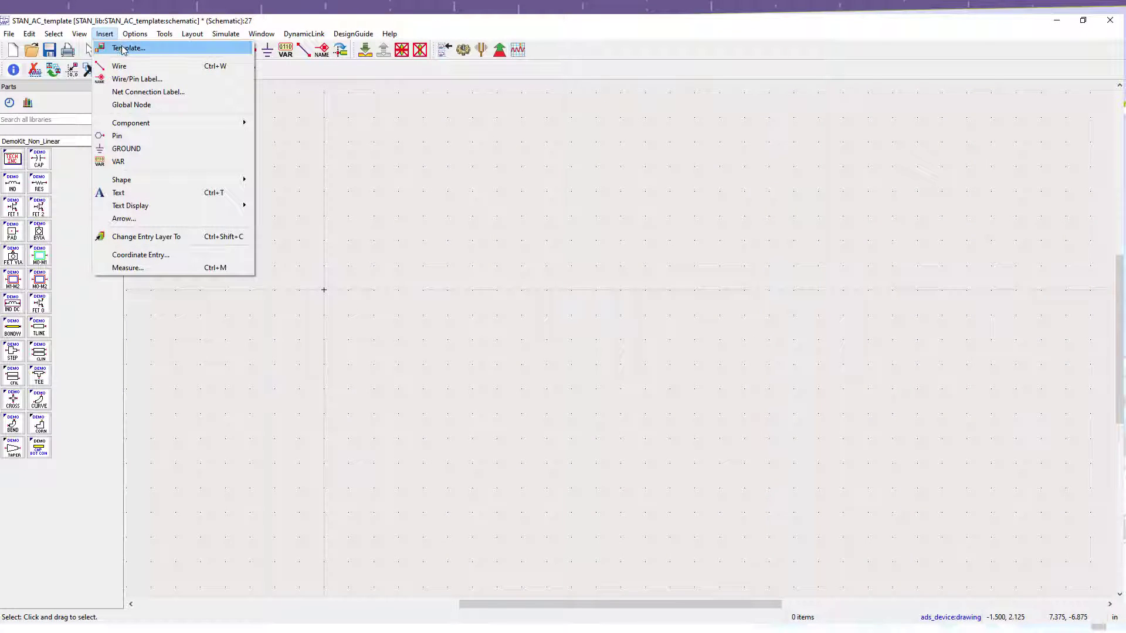
left_click(123, 48)
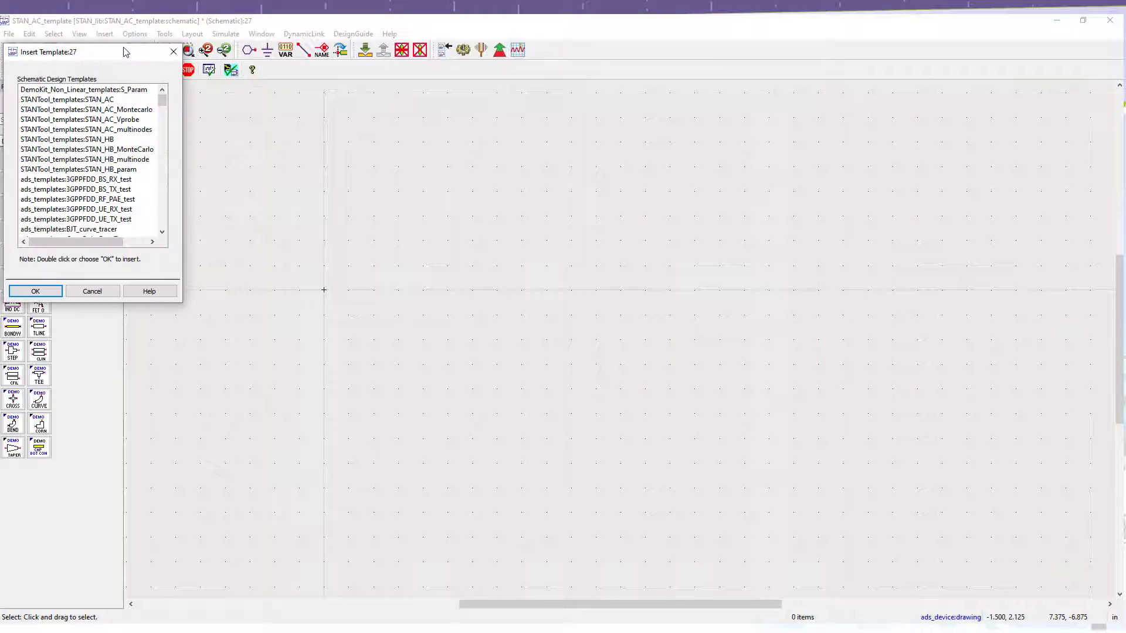
double_click(104, 101)
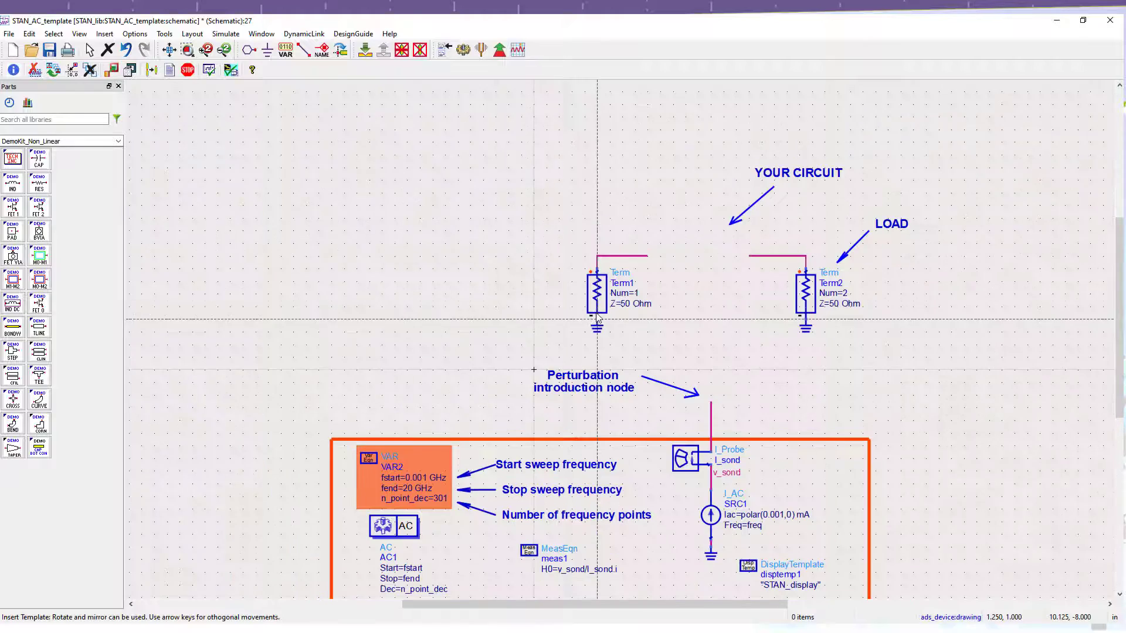
left_click(584, 251)
left_click(485, 269)
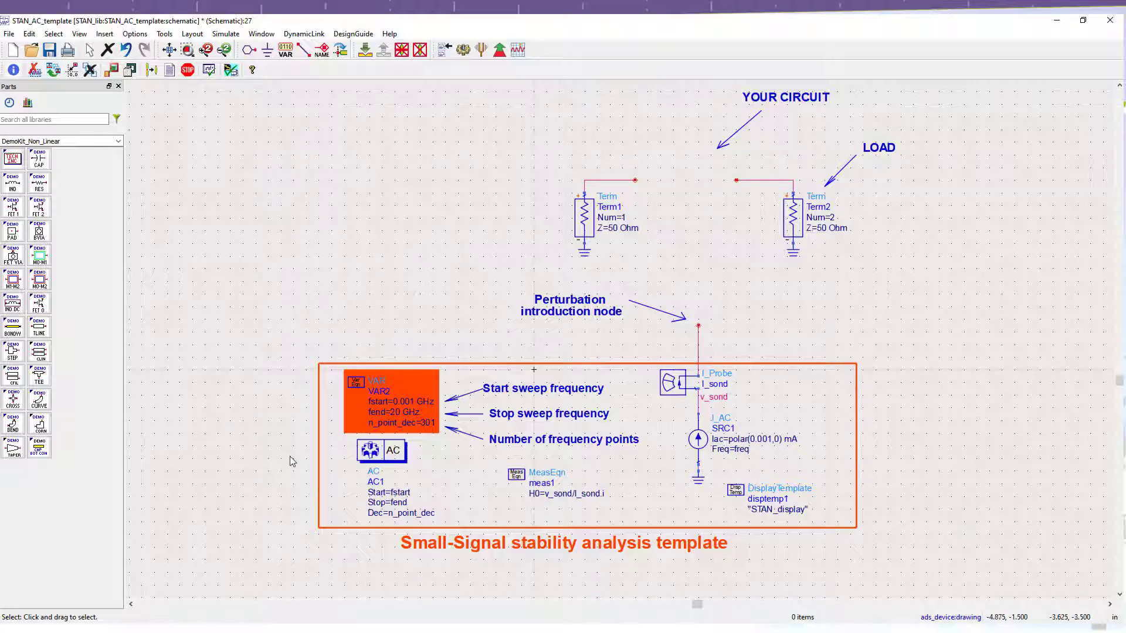
Select the VAR2 sweep frequency variables block, then deselect it
left_click(434, 388)
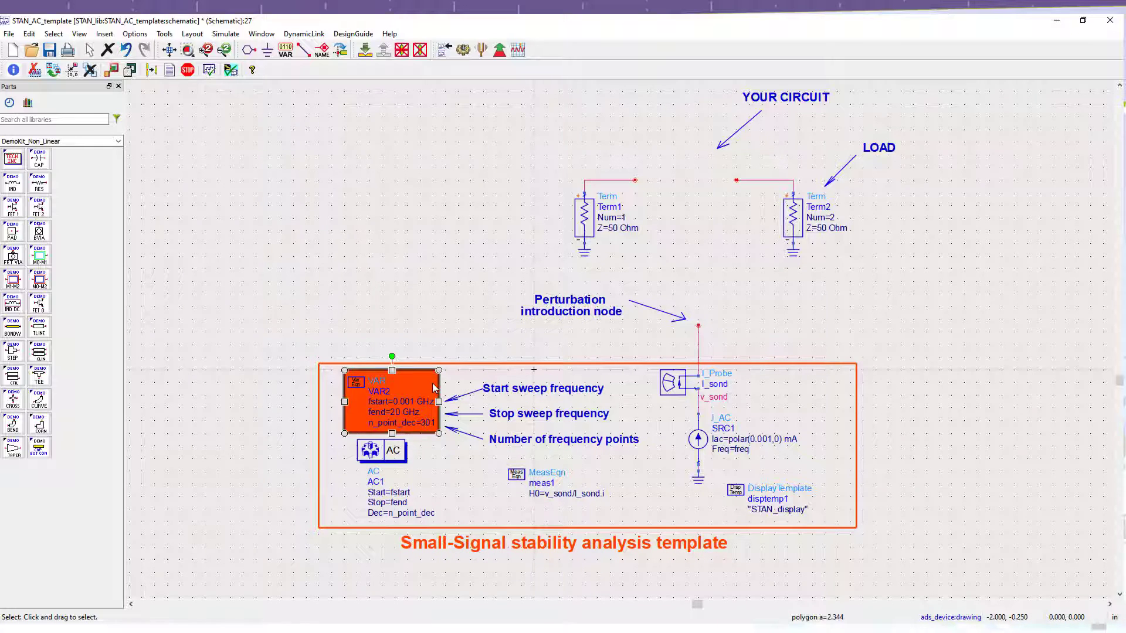
left_click(434, 388)
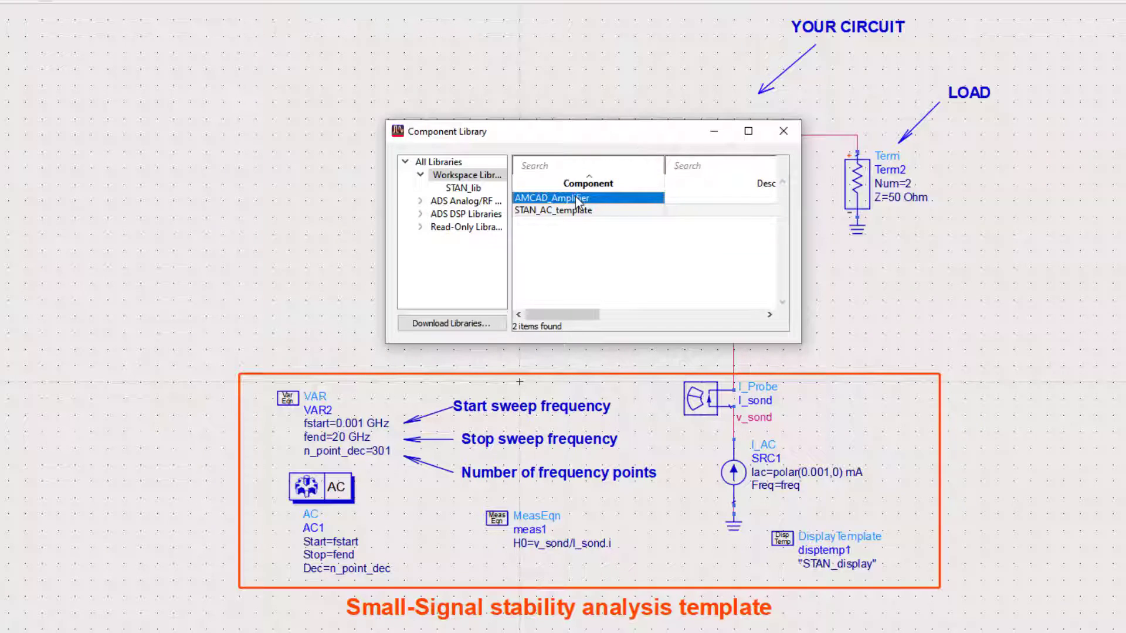
Place AMCAD_Amplifier X1 between Term1 and Term2 and wire its bottom pin to the perturbation node
left_click(575, 198)
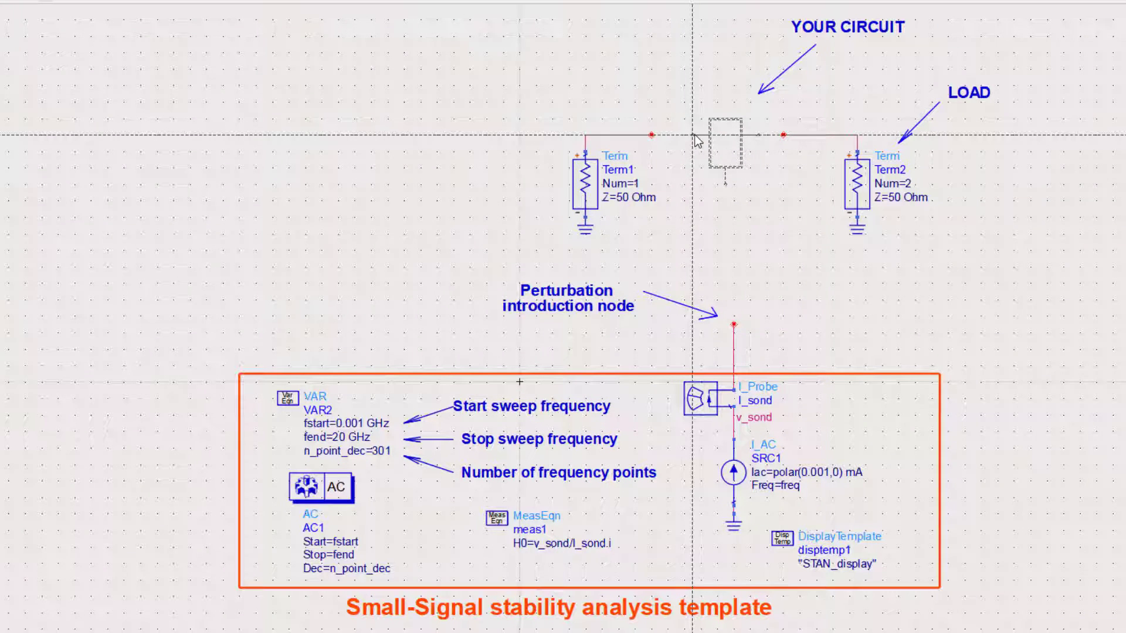
left_click(702, 136)
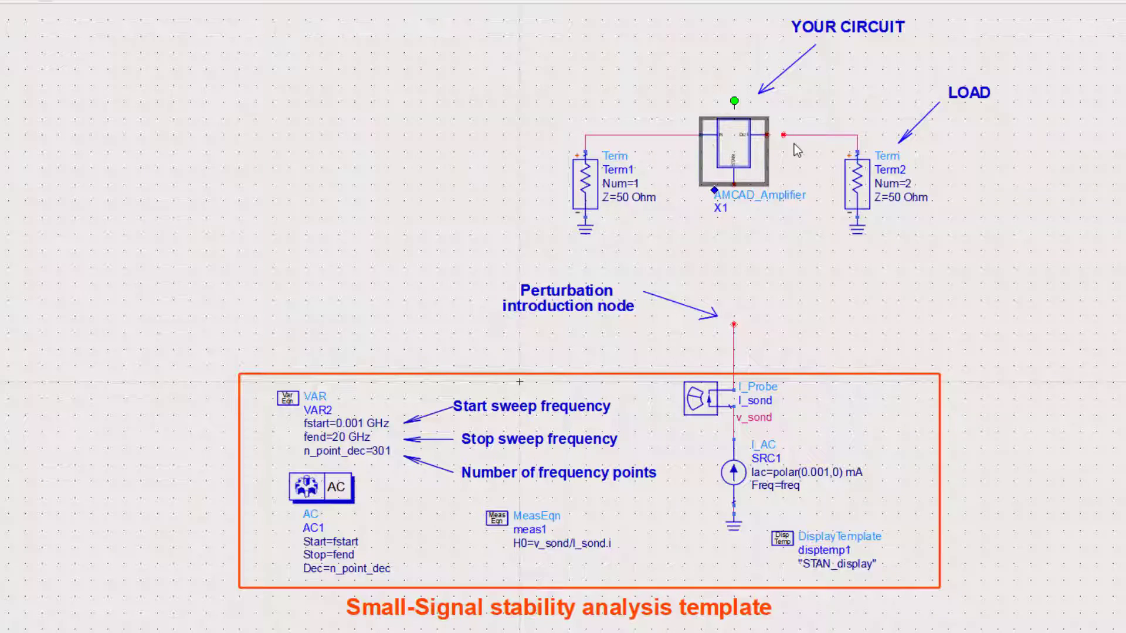
left_click(734, 324)
left_click(735, 186)
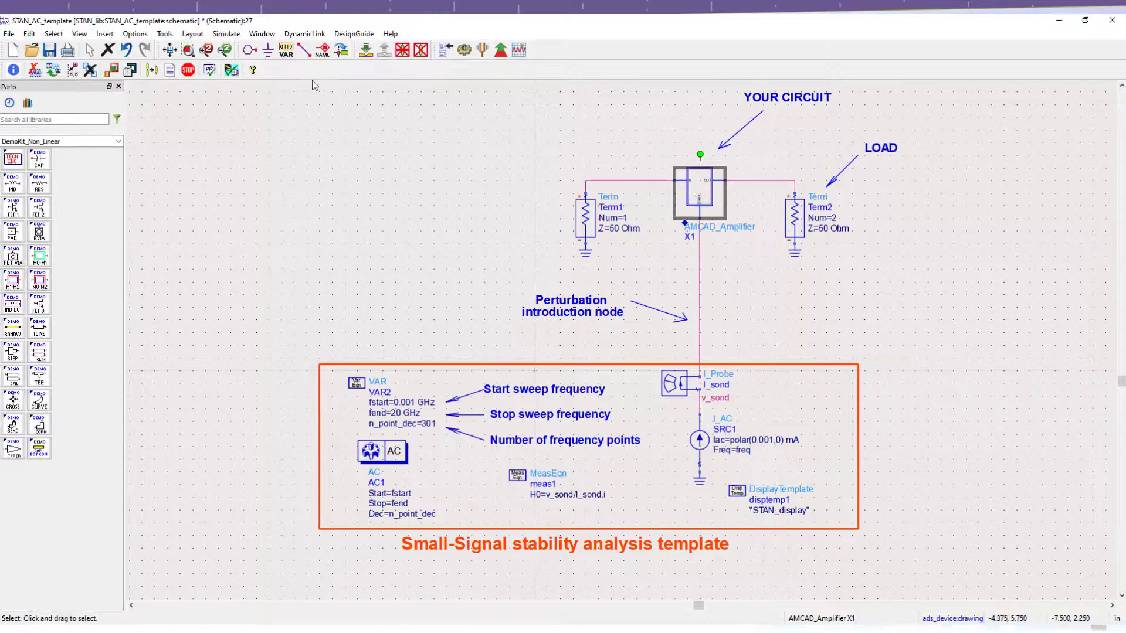
left_click(349, 30)
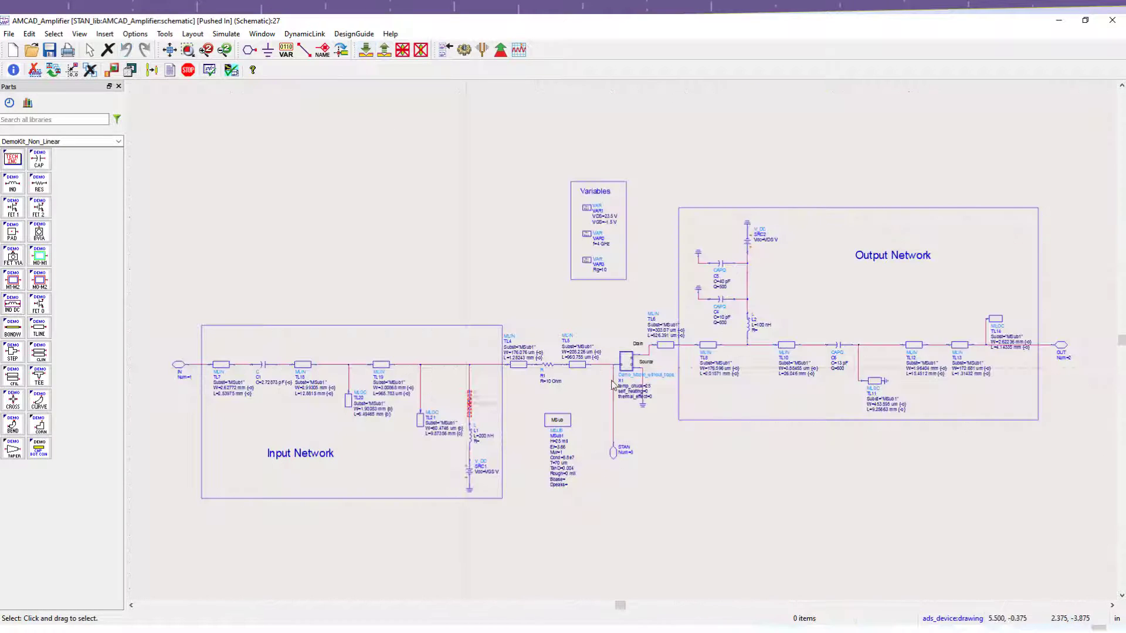
scroll(613, 389, "up", 3)
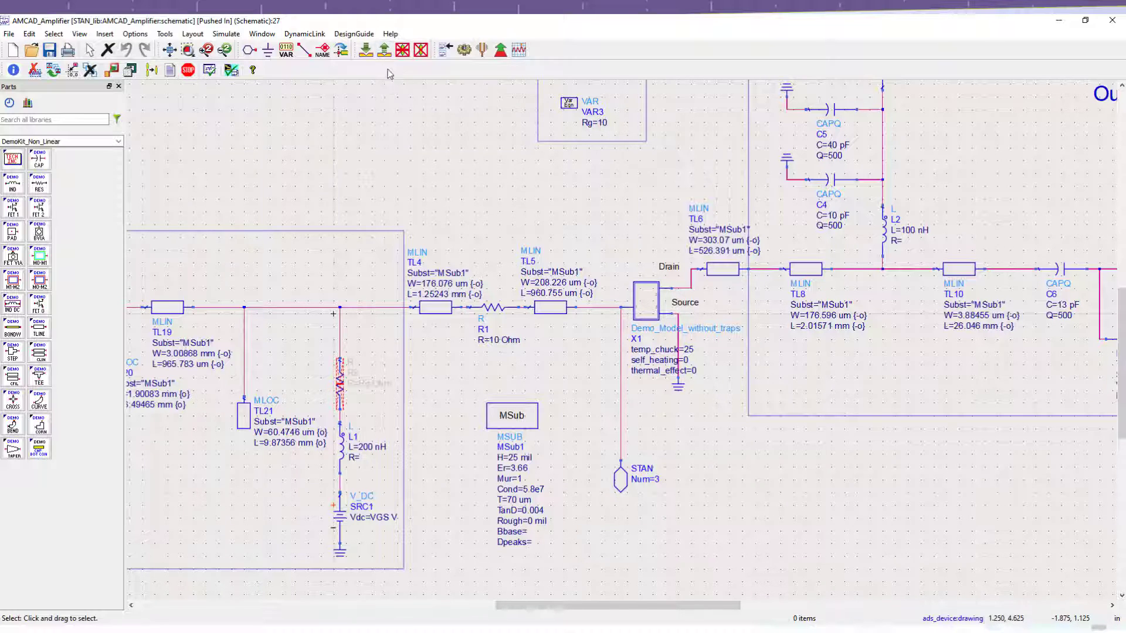
left_click(385, 51)
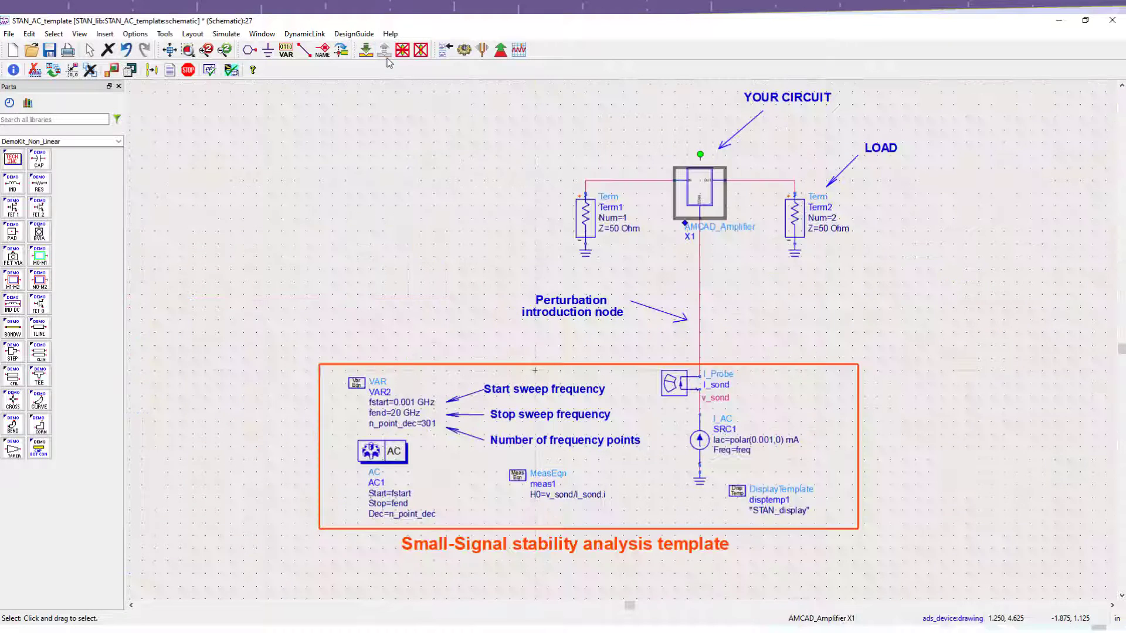
Change the VAR2 stop frequency fend from 20 to 8 GHz and run the AC simulation
left_click(769, 275)
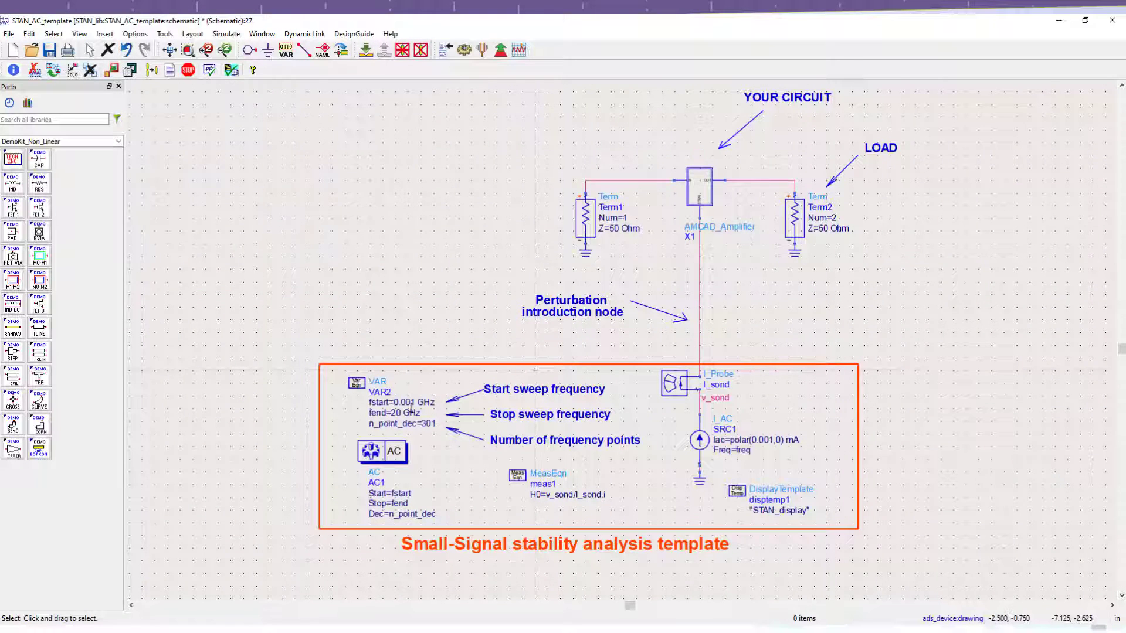
scroll(412, 404, "up", 1)
double_click(396, 413)
type("8")
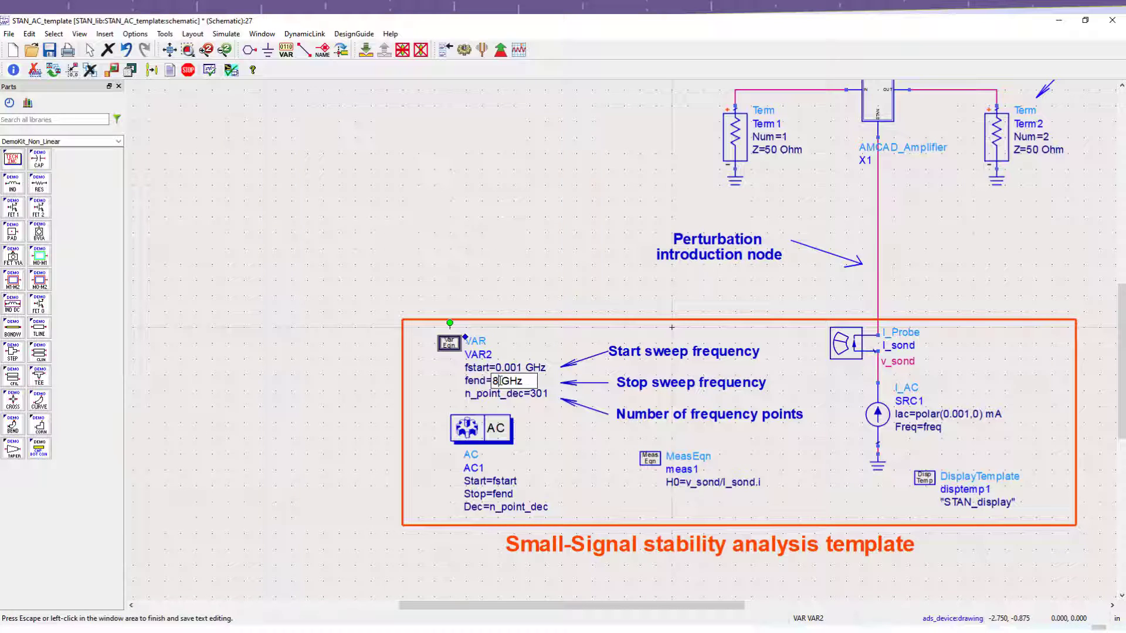
left_click(533, 402)
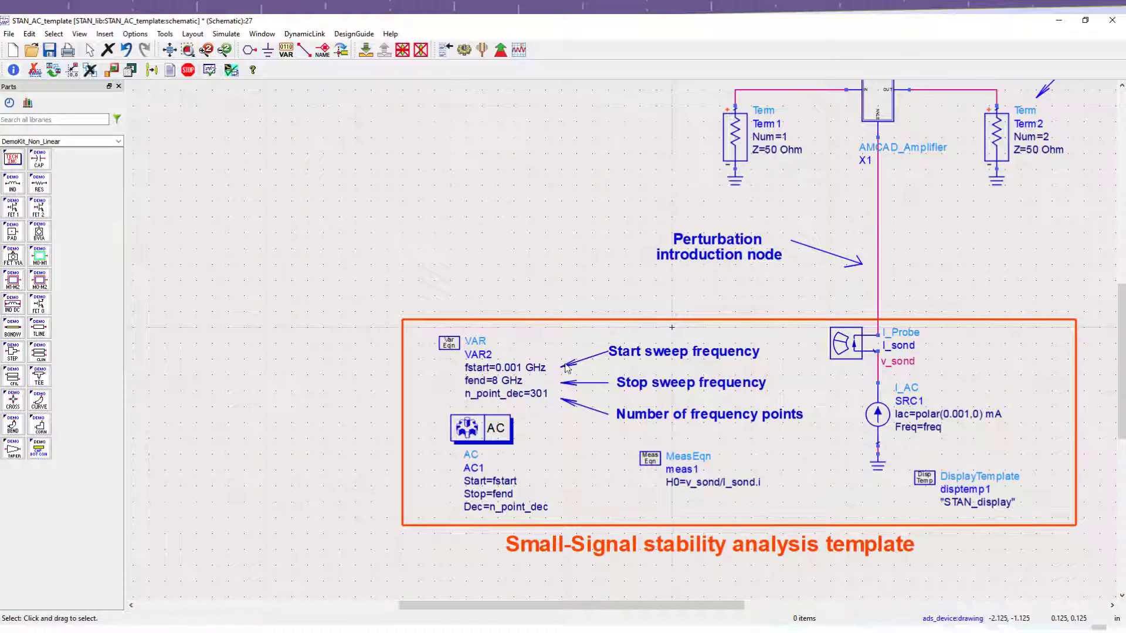
left_click(170, 49)
left_click(463, 50)
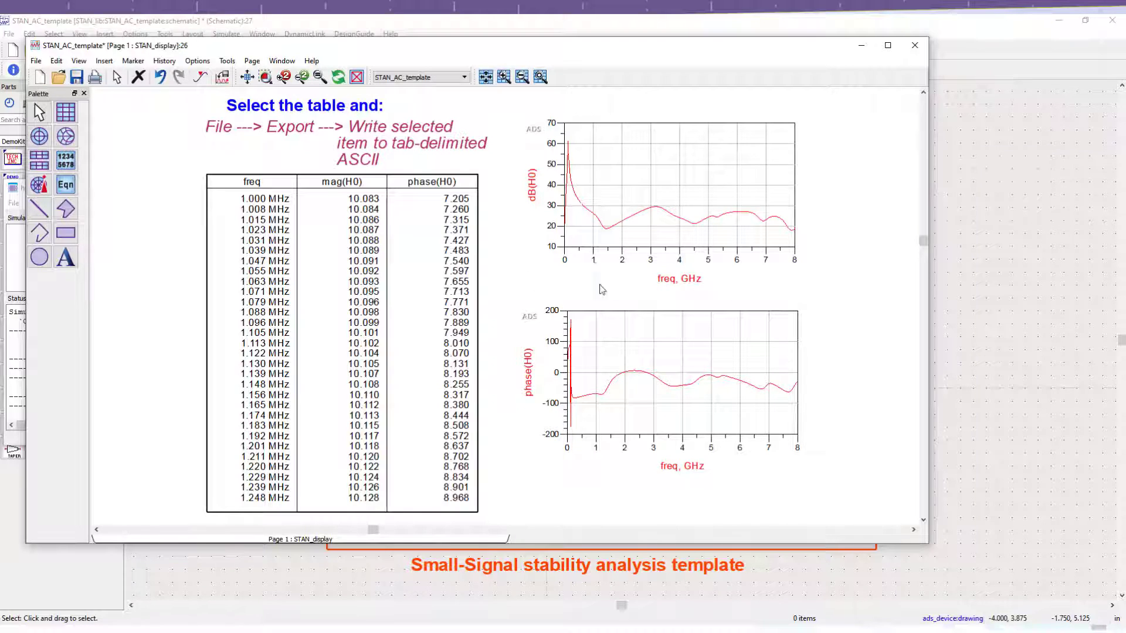
Write the freq, mag(H0) and phase(H0) table to a tab-delimited ASCII file
left_click(332, 247)
left_click(36, 61)
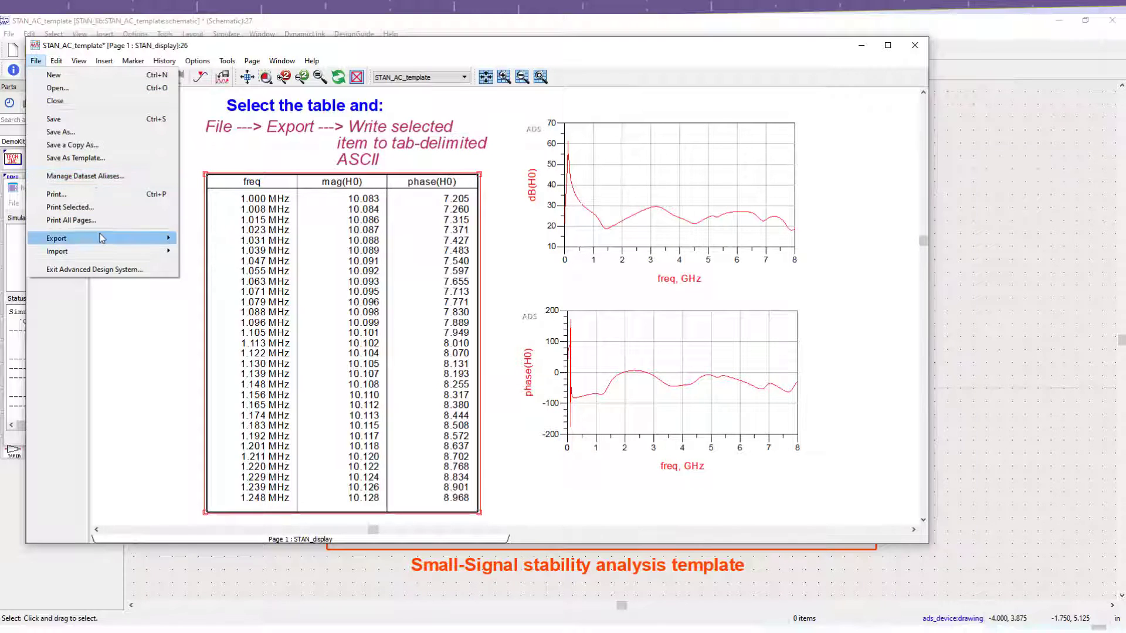
mouse_move(59, 238)
left_click(209, 245)
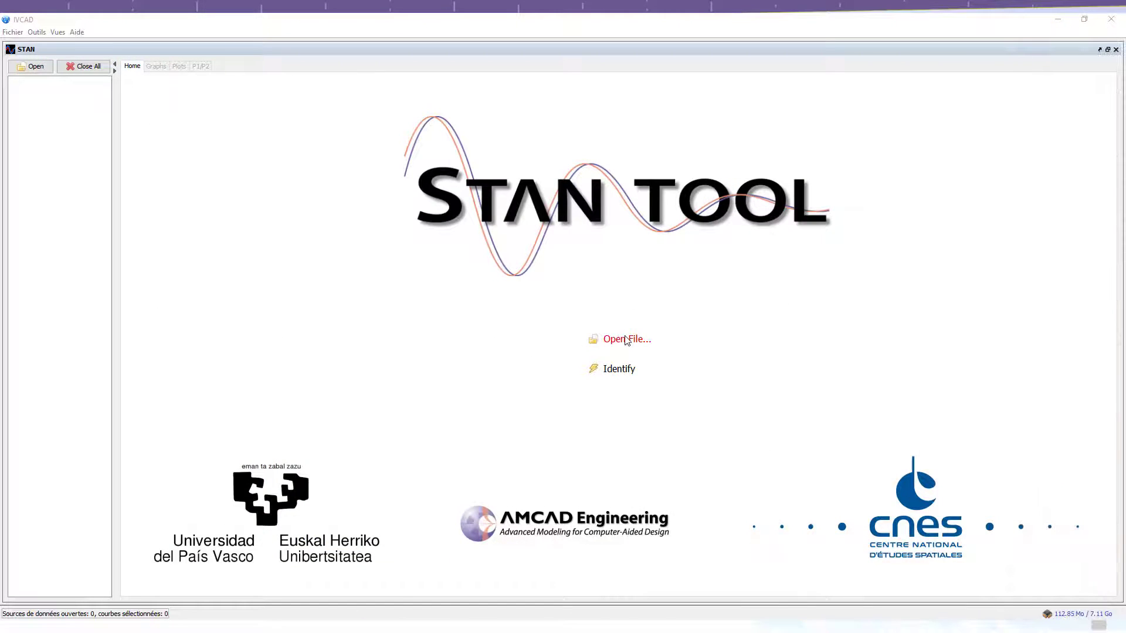
Load AC_template.txt into the STAN tool to bring up its Identification dialog
left_click(627, 340)
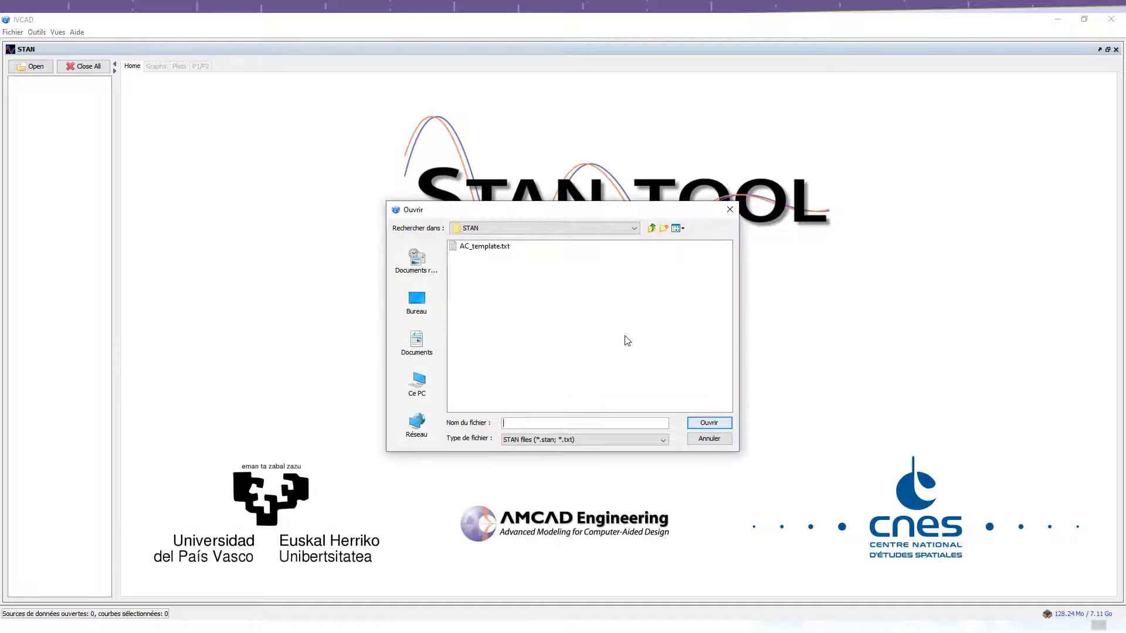
left_click(492, 249)
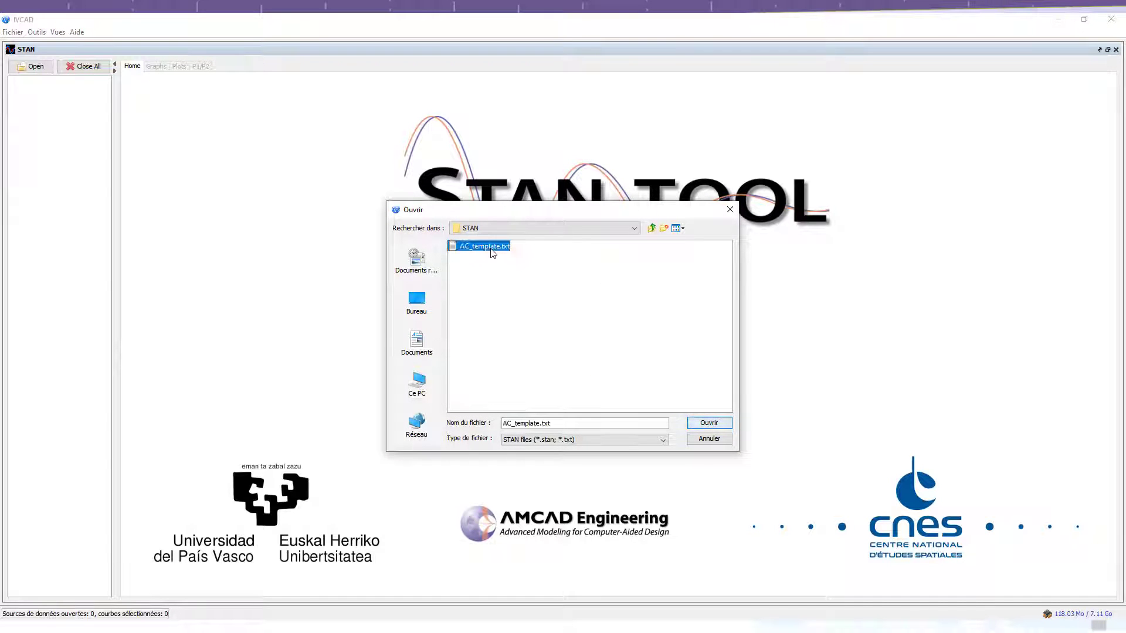
left_click(708, 423)
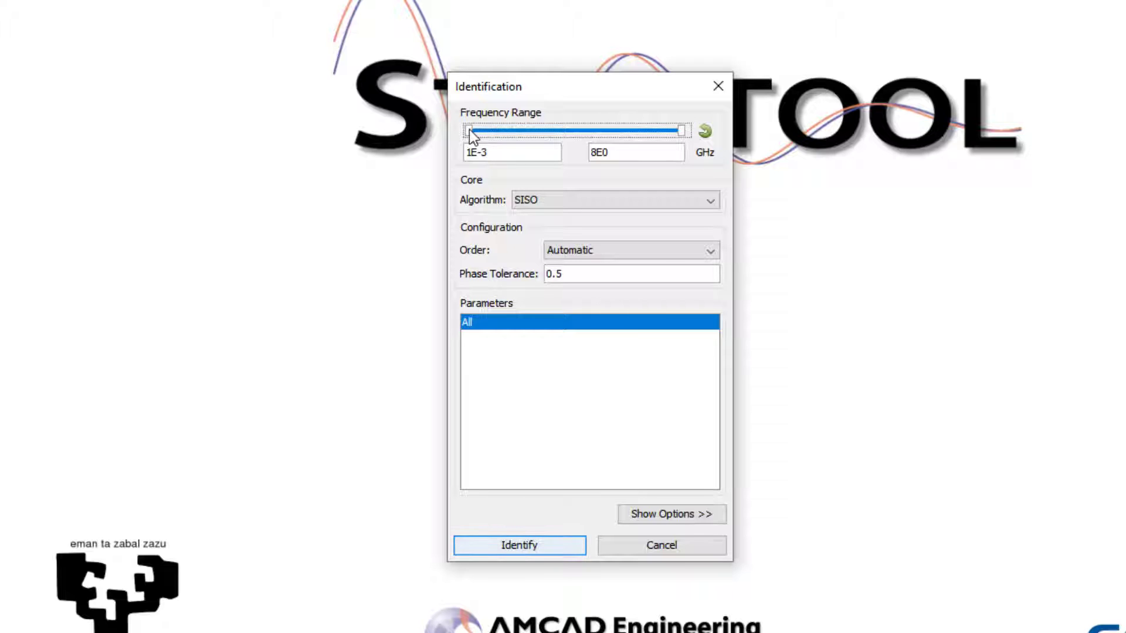
left_click_drag(470, 129, 530, 129)
left_click_drag(682, 130, 649, 126)
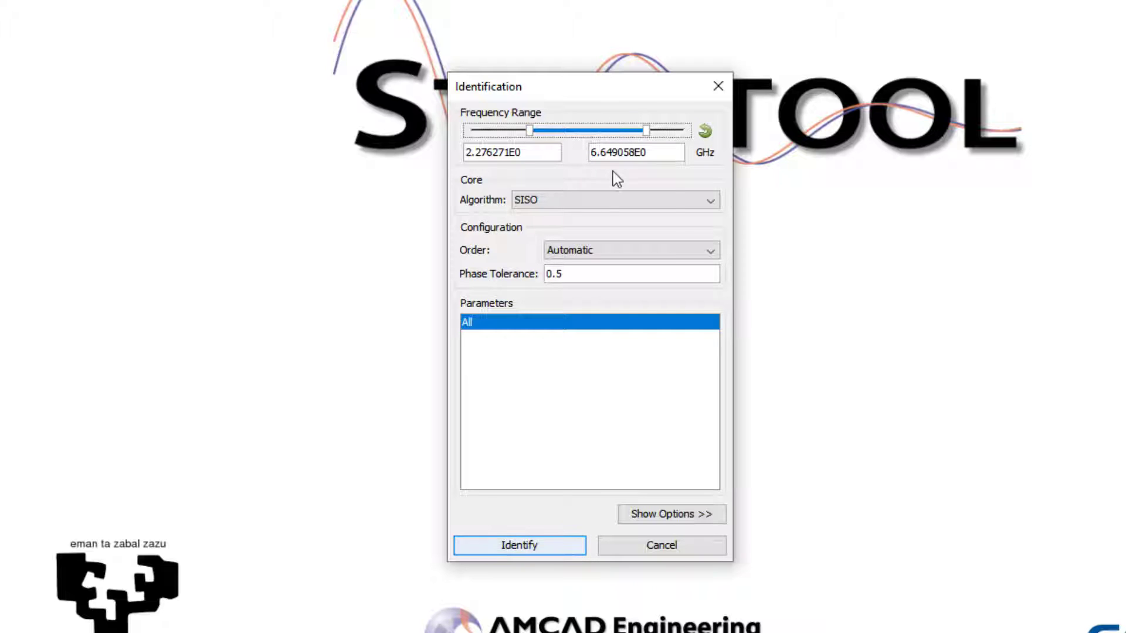
left_click(704, 132)
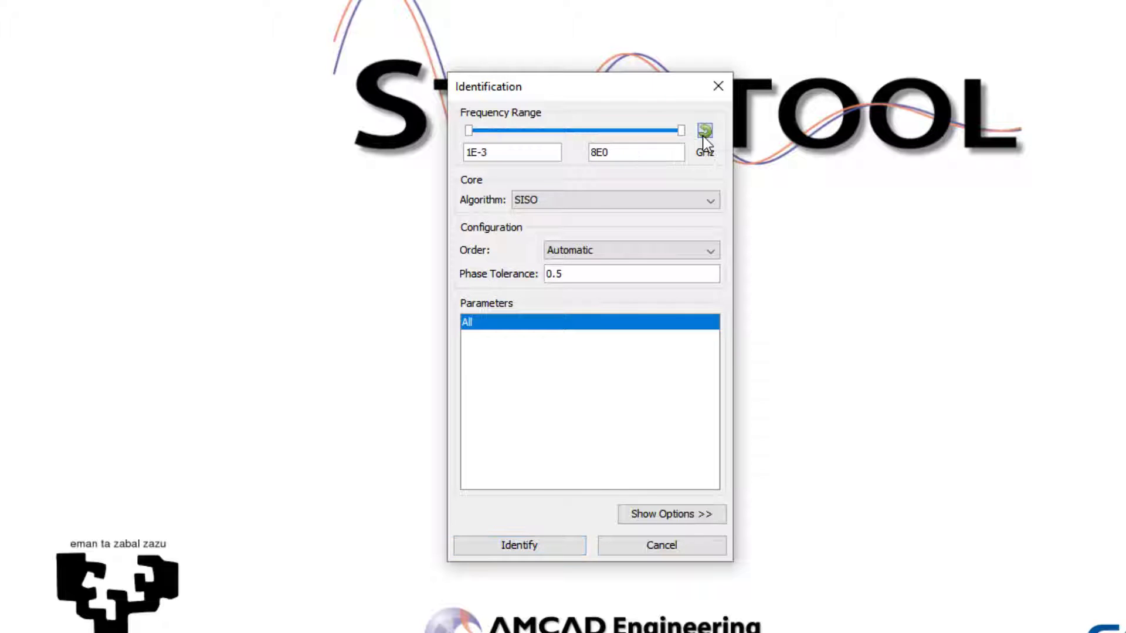
left_click(703, 250)
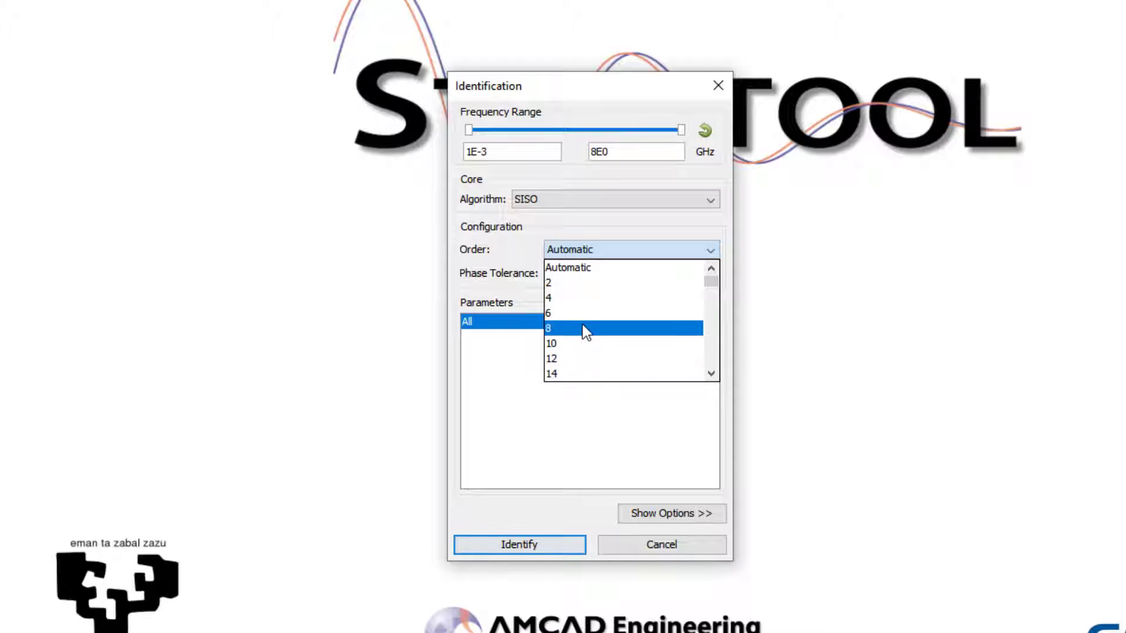
left_click(579, 271)
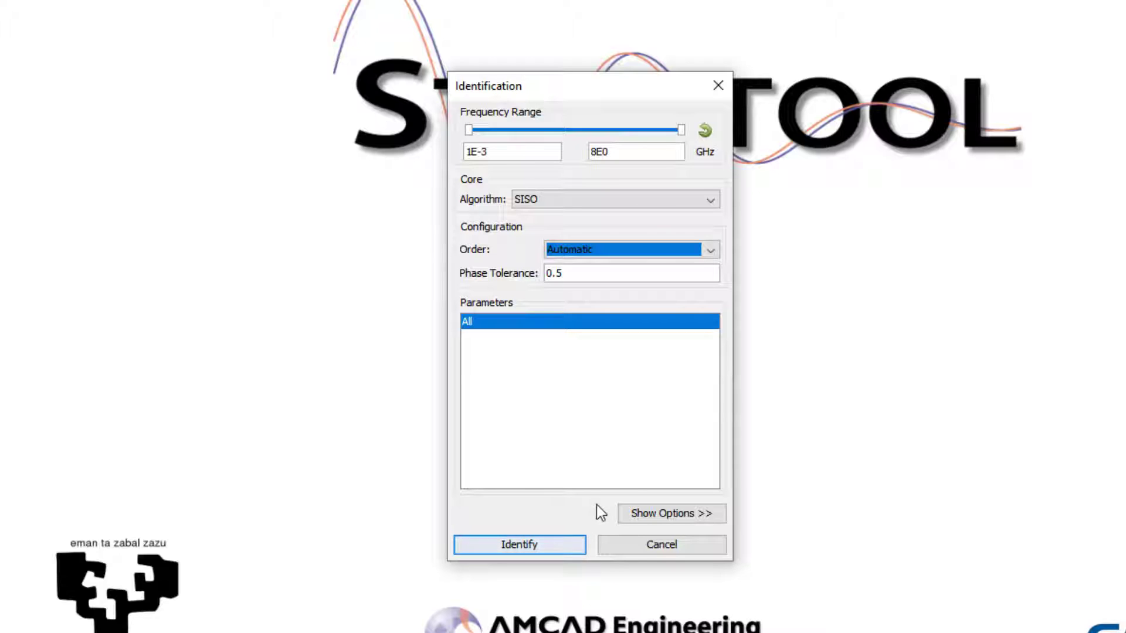
Review the advanced identification options, leaving Use default options enabled
left_click(664, 519)
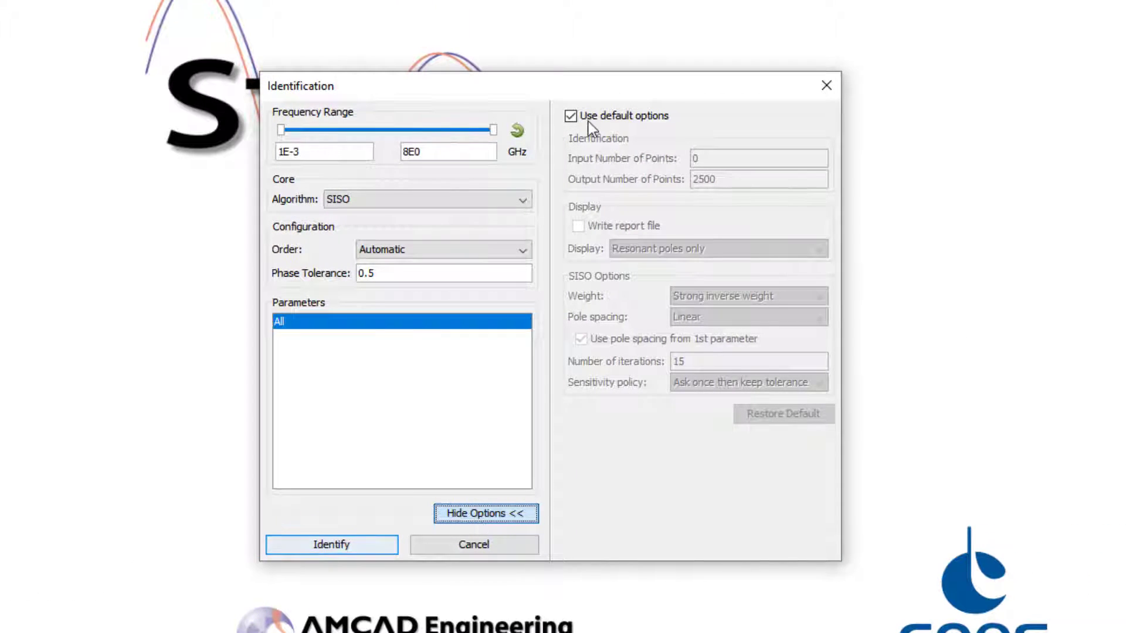
left_click(570, 117)
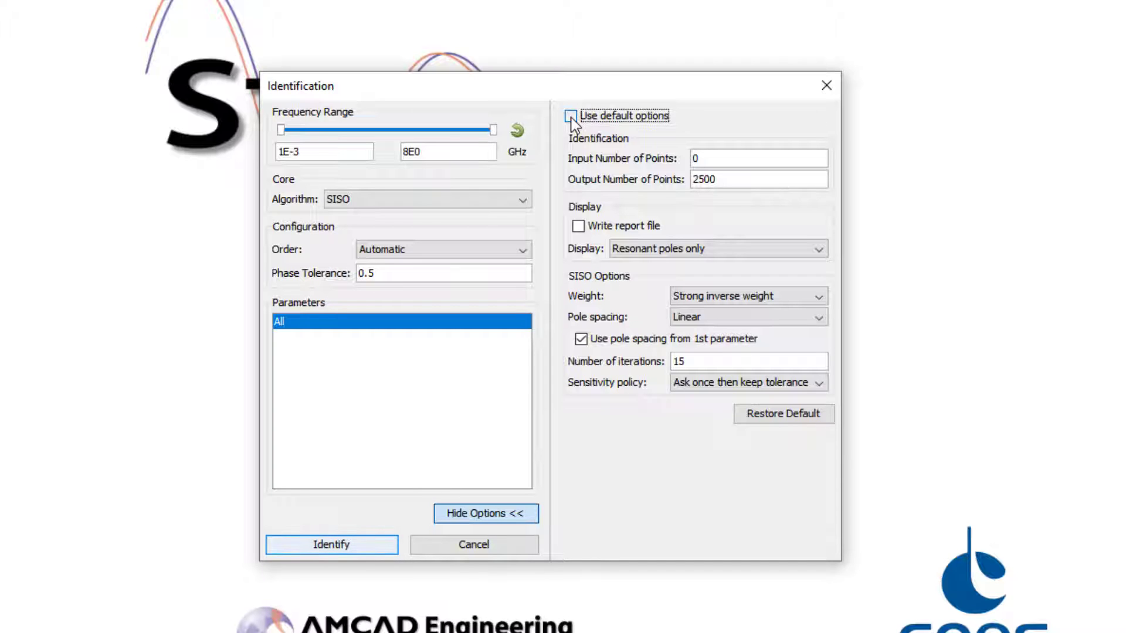
left_click(570, 116)
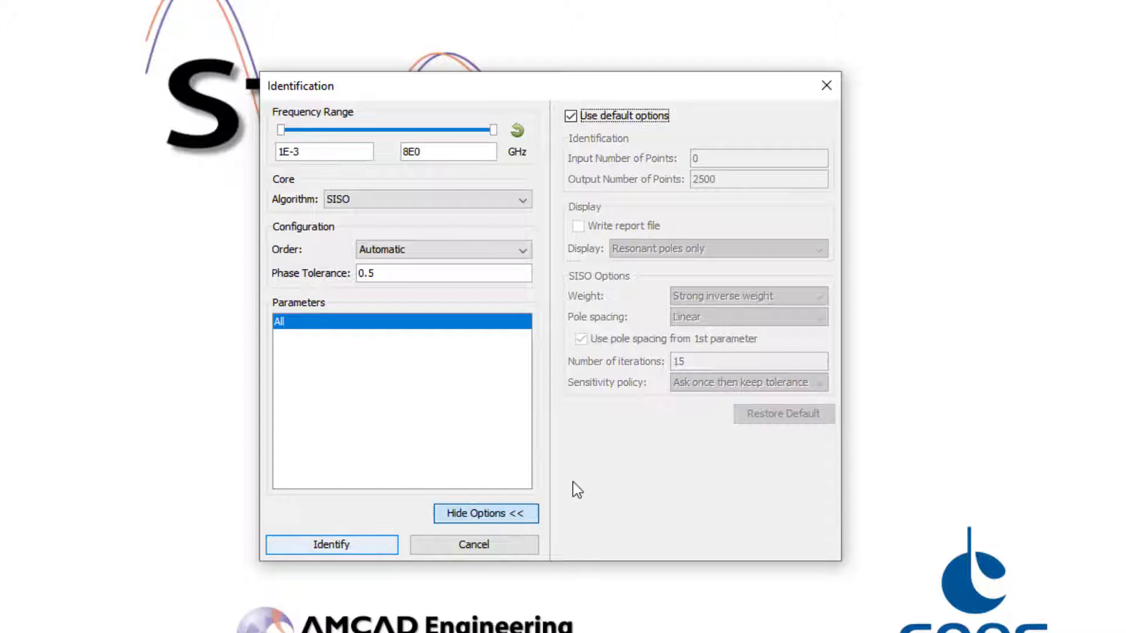
left_click(520, 514)
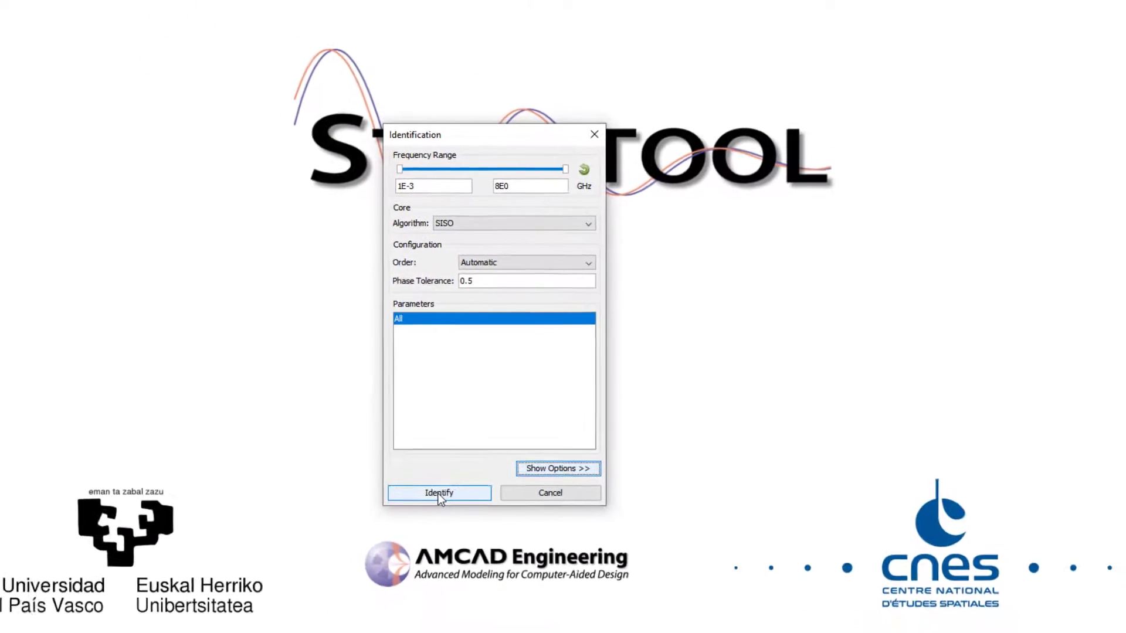
Run the identification, inspect the Phase jump near 0.1 GHz, and zoom Poles/Zeros near the origin
left_click(439, 493)
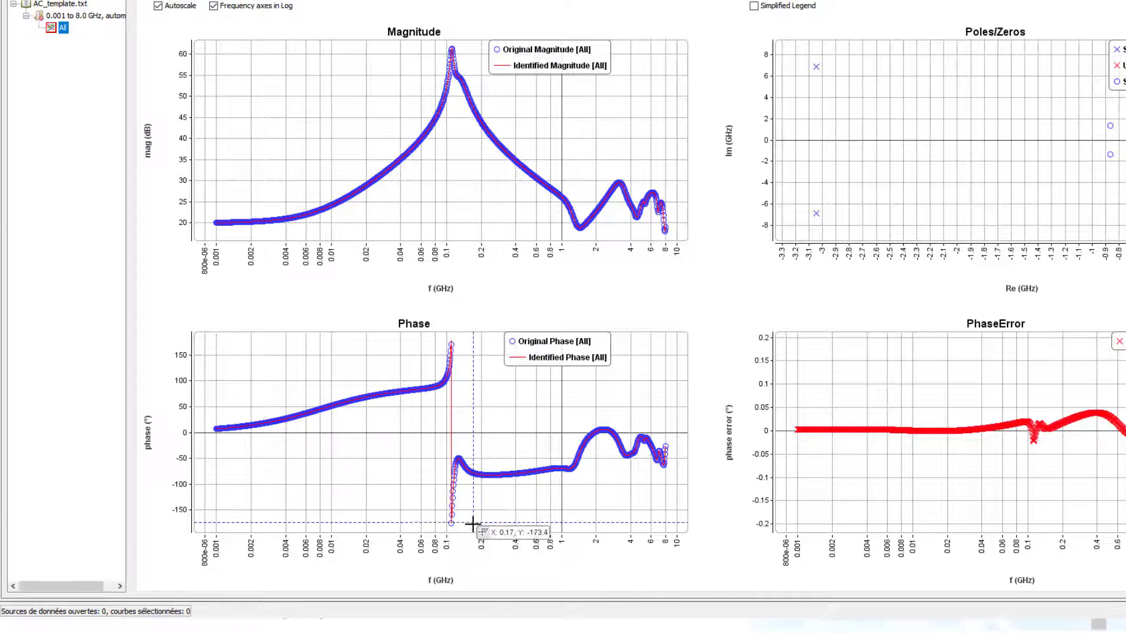
left_click_drag(472, 525, 408, 329)
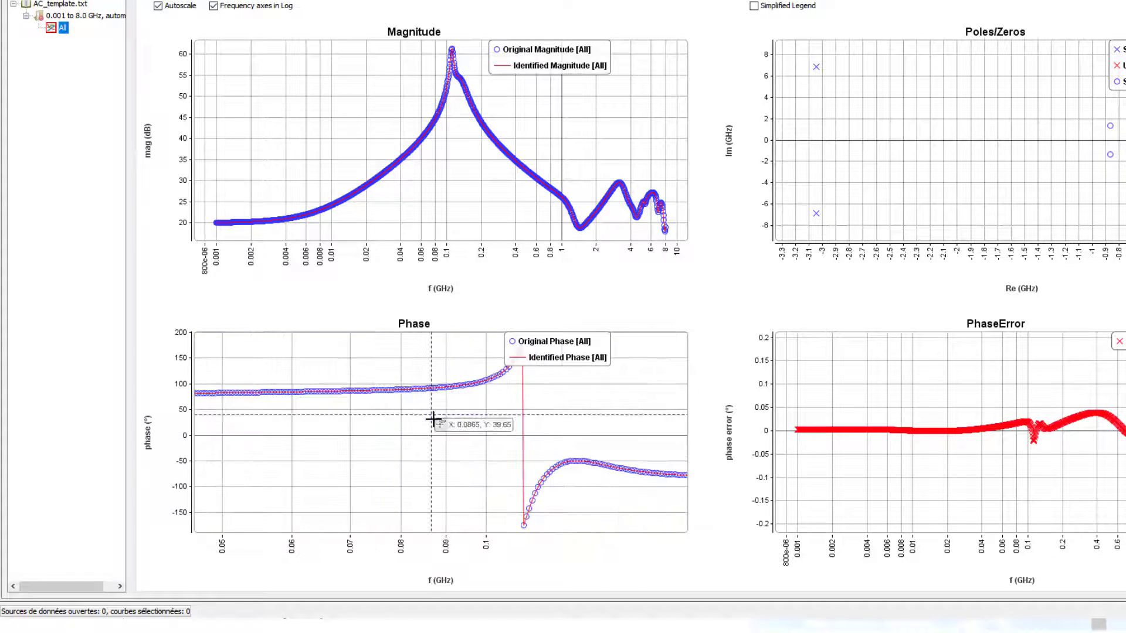
double_click(435, 451)
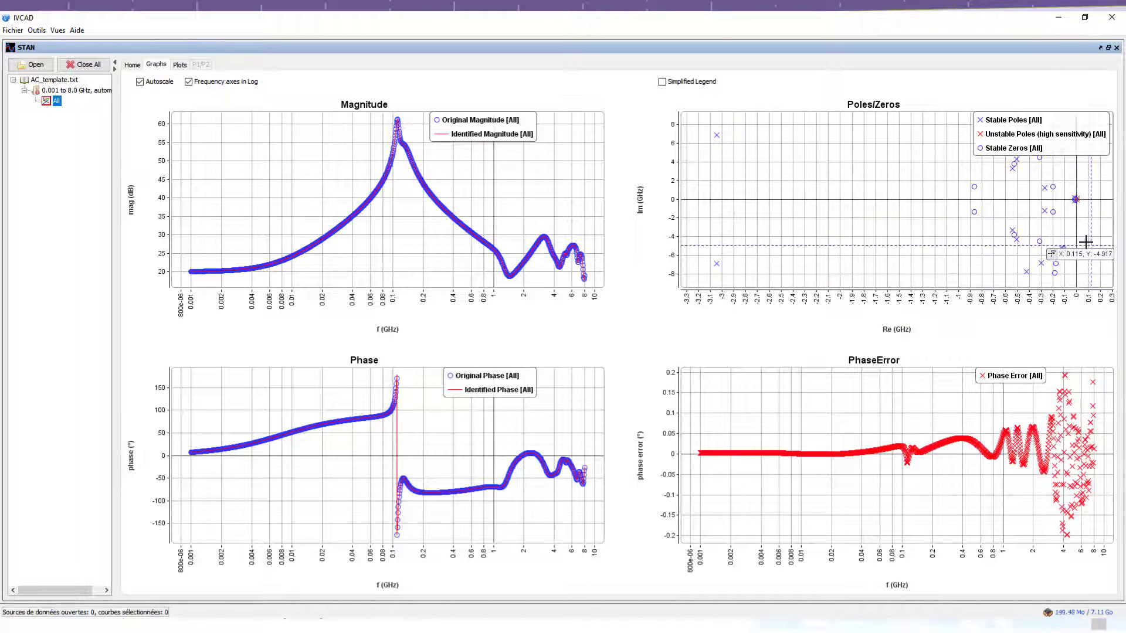
mouse_move(1058, 231)
left_mouse_down()
mouse_move(1065, 194)
mouse_move(1042, 165)
left_mouse_up()
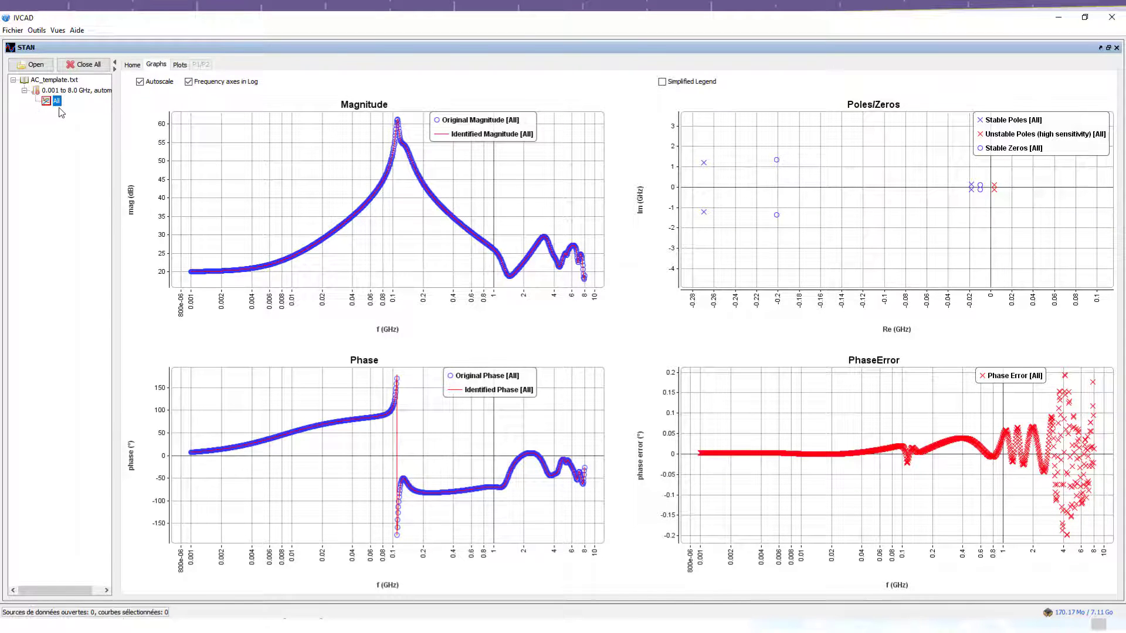
mouse_move(59, 108)
Show the poles/zeros table and narrow the resonant frequency range to 44.472E-3–8 GHz
left_click(179, 65)
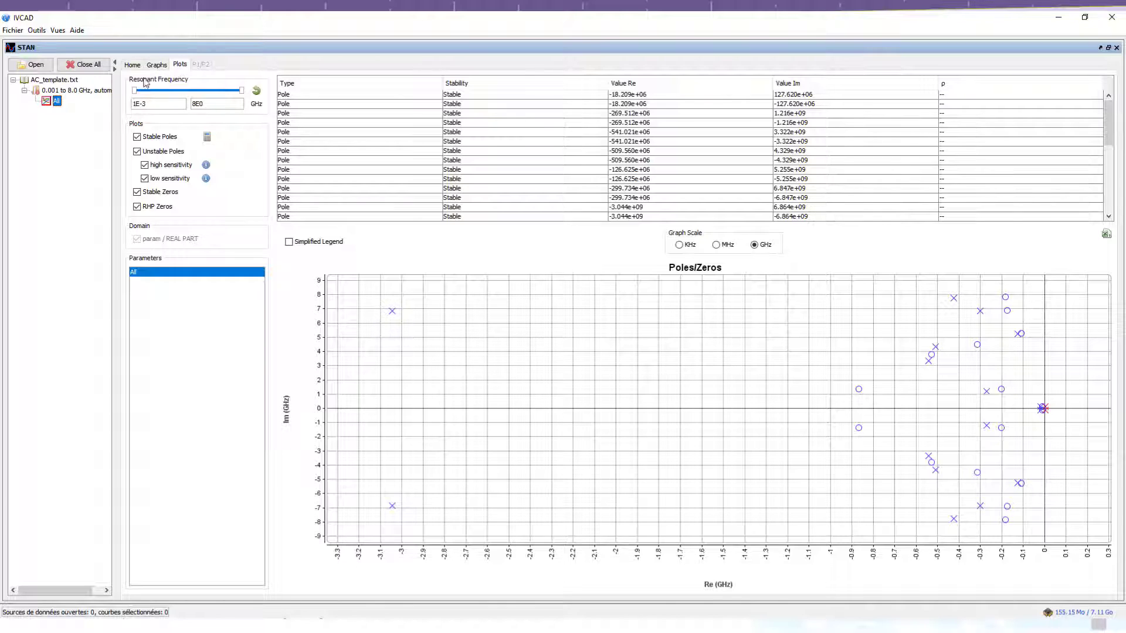
mouse_move(135, 92)
left_mouse_down()
mouse_move(155, 97)
mouse_move(136, 96)
left_mouse_up()
left_click_drag(242, 91, 244, 97)
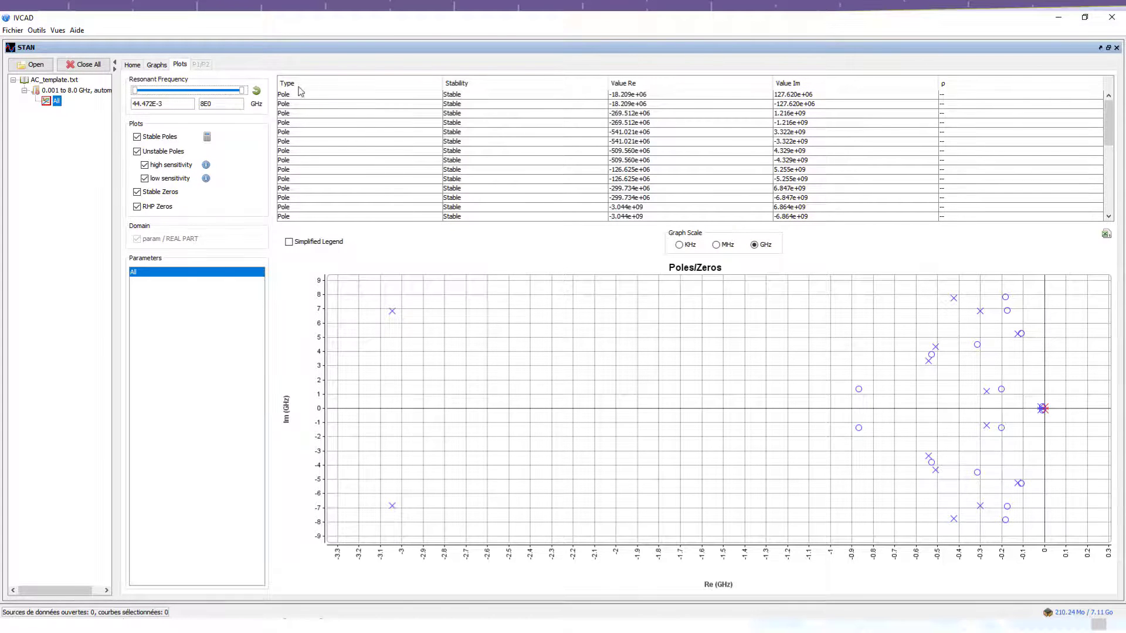
Toggle stable poles and zeros off and back on, then zoom onto the unstable pole near the origin
left_click(138, 139)
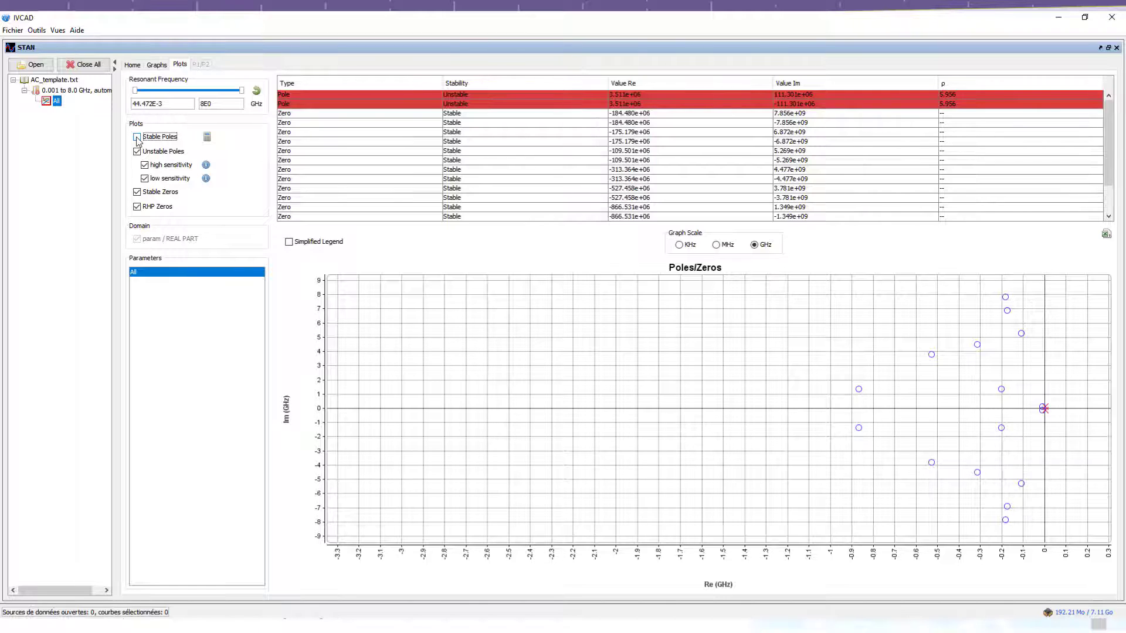
left_click(137, 138)
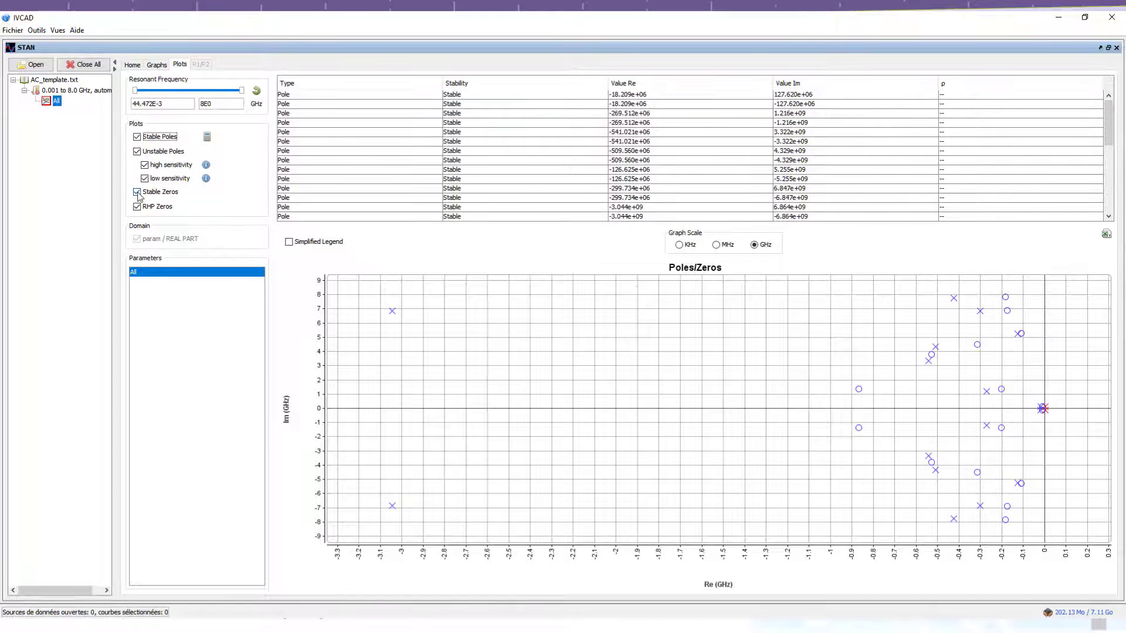
left_click(137, 193)
left_click(138, 193)
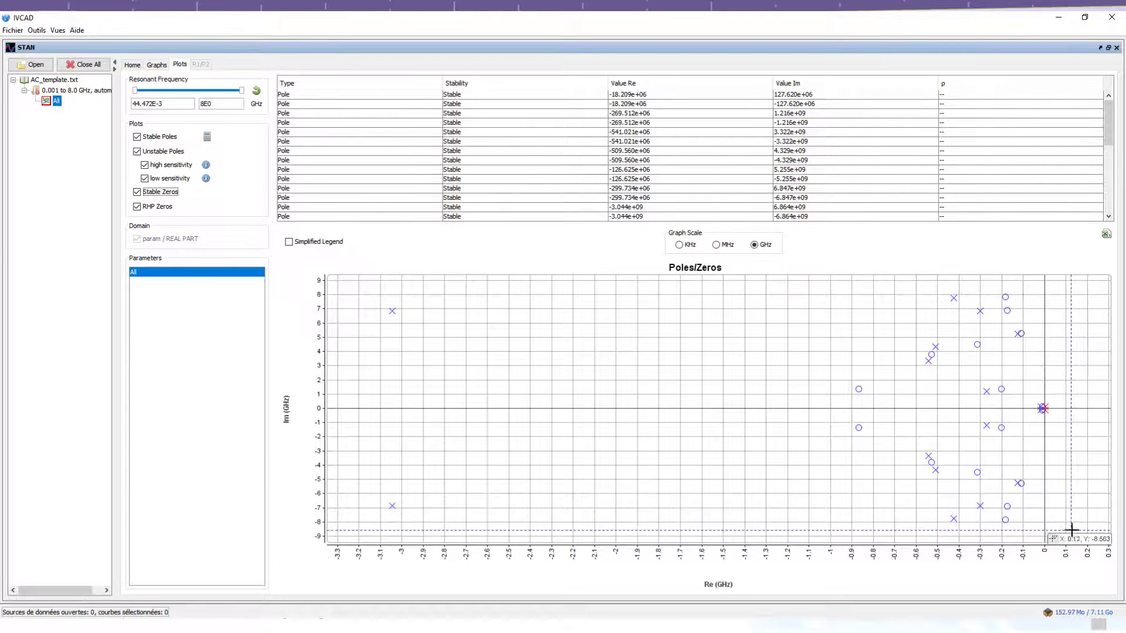
left_click_drag(1077, 530, 1001, 306)
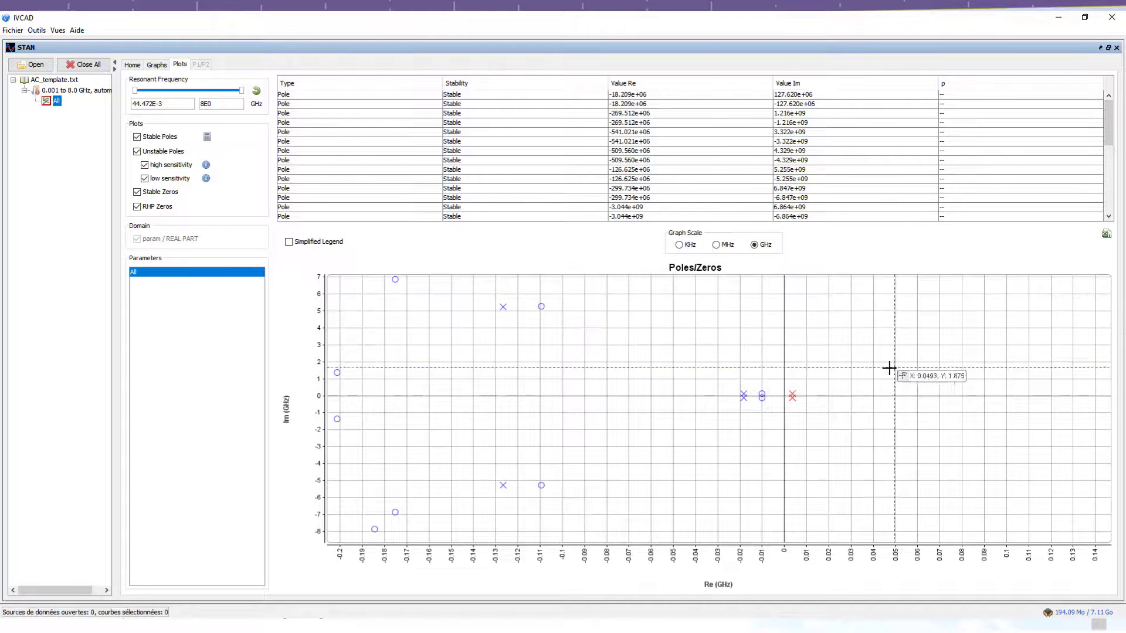